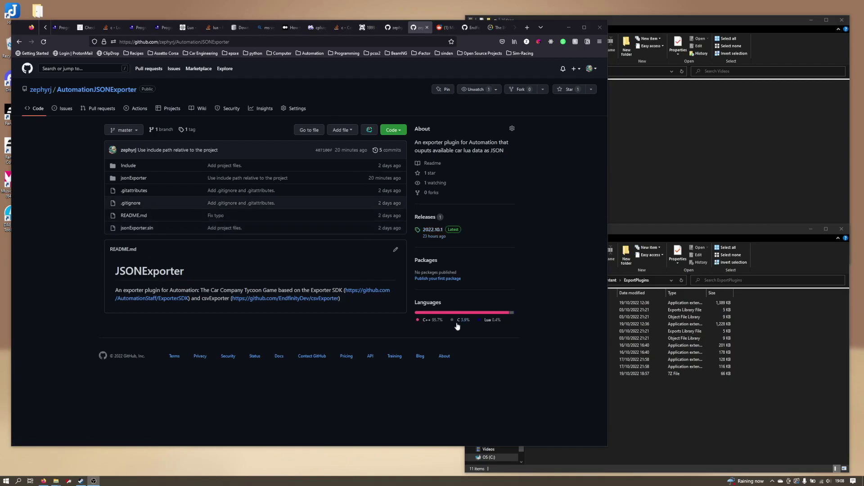
- Open the 2022.10.1 release of AutomationJSONExporter and download the jsonExporter-windows-2022_10_1.7z asset
{"action": "left_click", "coordinate": [433, 231]}
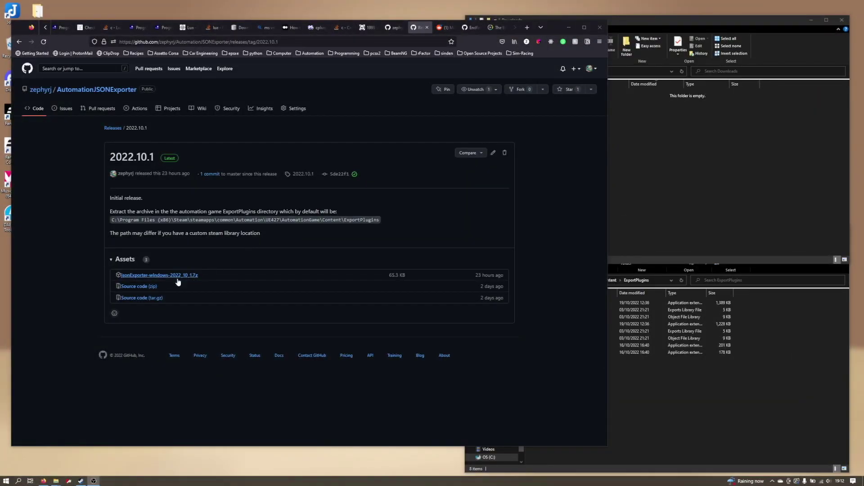
{"action": "left_click", "coordinate": [150, 275]}
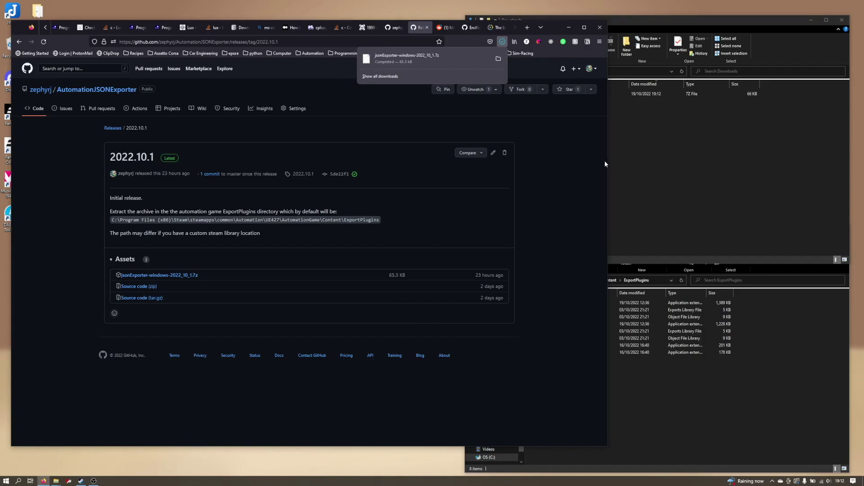
- Move jsonExporter-windows-2022_10_1.7z from the Downloads folder into the game's ExportPlugins folder
{"action": "left_click", "coordinate": [666, 135]}
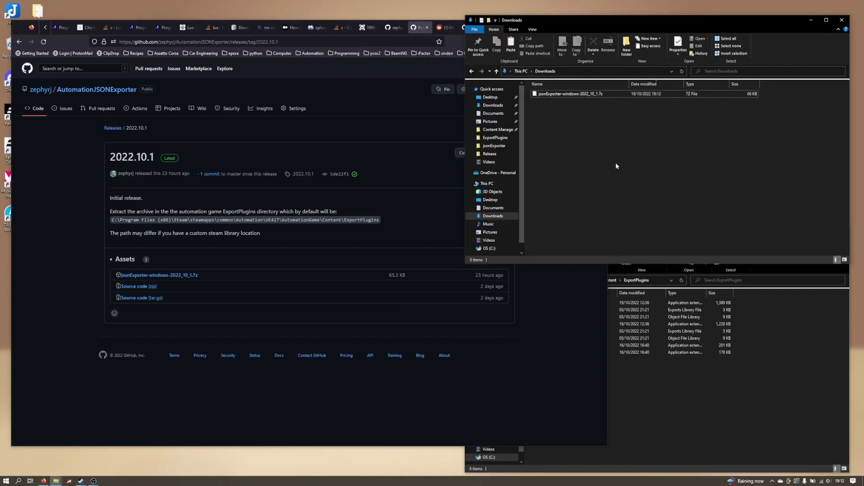
{"action": "right_click", "coordinate": [571, 95]}
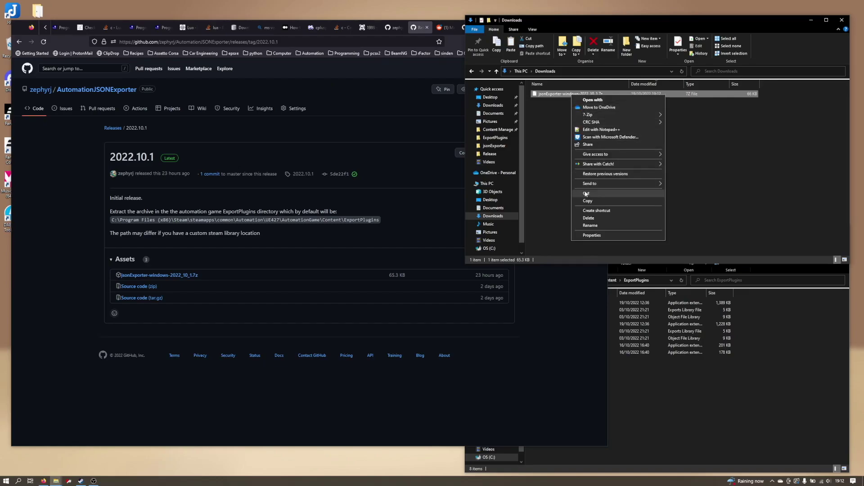
{"action": "left_click", "coordinate": [586, 194]}
{"action": "left_click", "coordinate": [648, 403]}
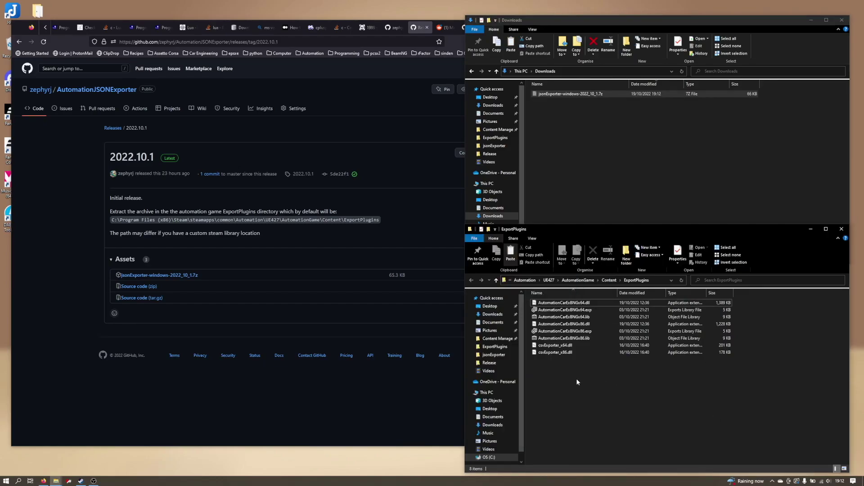
{"action": "right_click", "coordinate": [578, 382]}
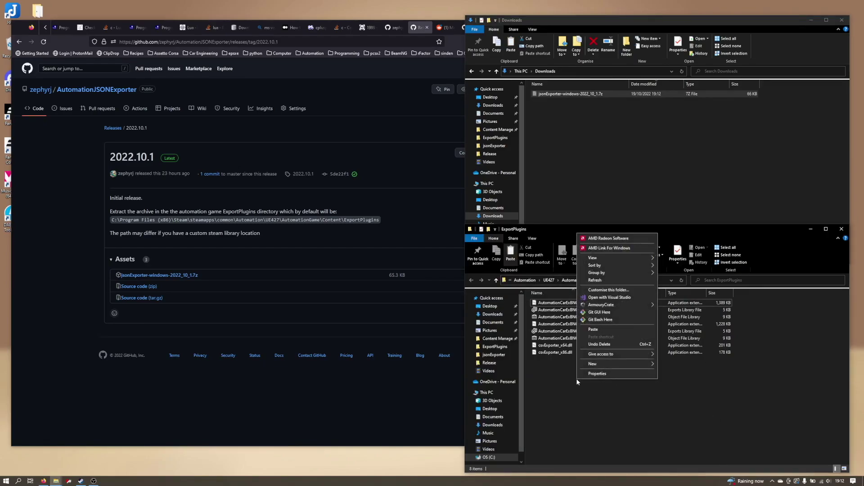
{"action": "left_click", "coordinate": [596, 331]}
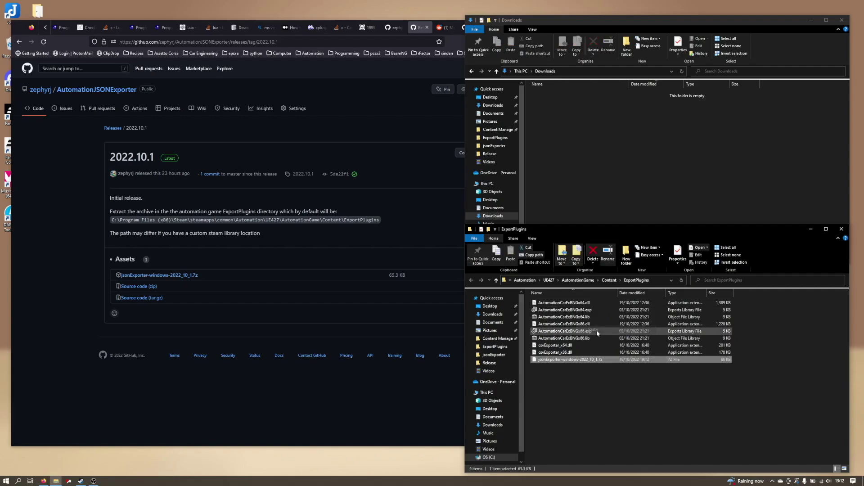
- Examine the full path of the ExportPlugins folder, from steamapps\common\Automation down to UE427\AutomationGame\Content\ExportPlugins
{"action": "left_click", "coordinate": [661, 282]}
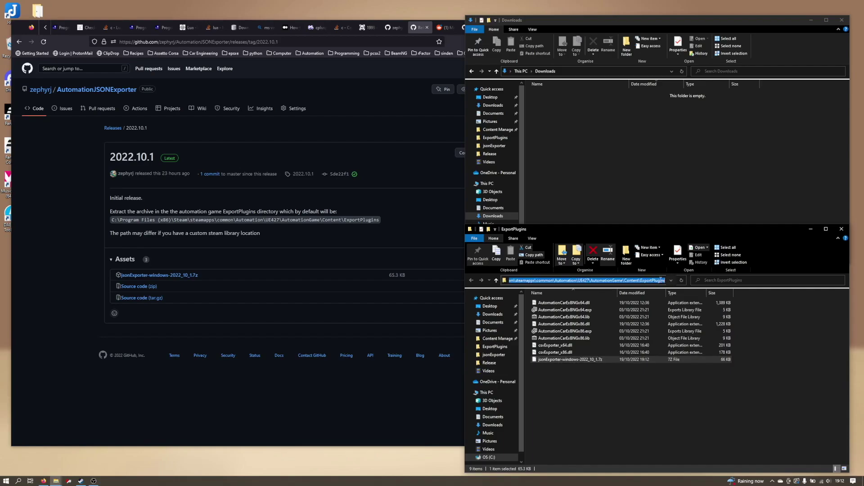
{"action": "left_click", "coordinate": [555, 280]}
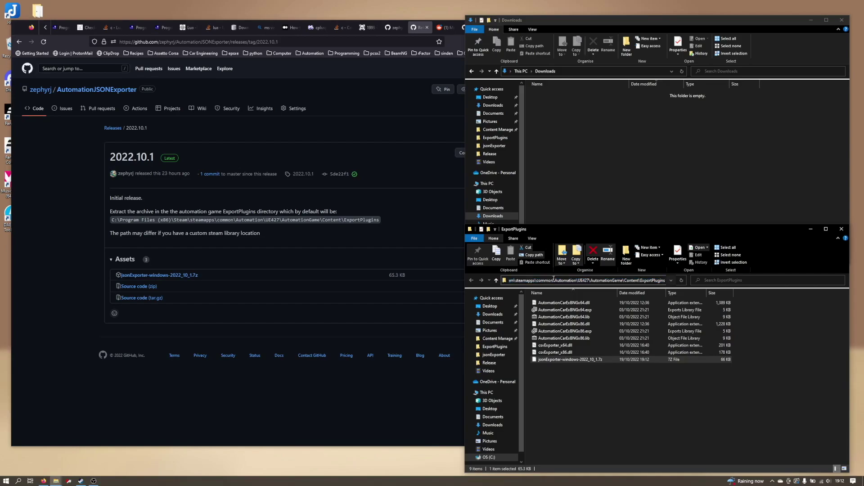
{"action": "left_click_drag", "start_coordinate": [554, 280], "coordinate": [518, 280]}
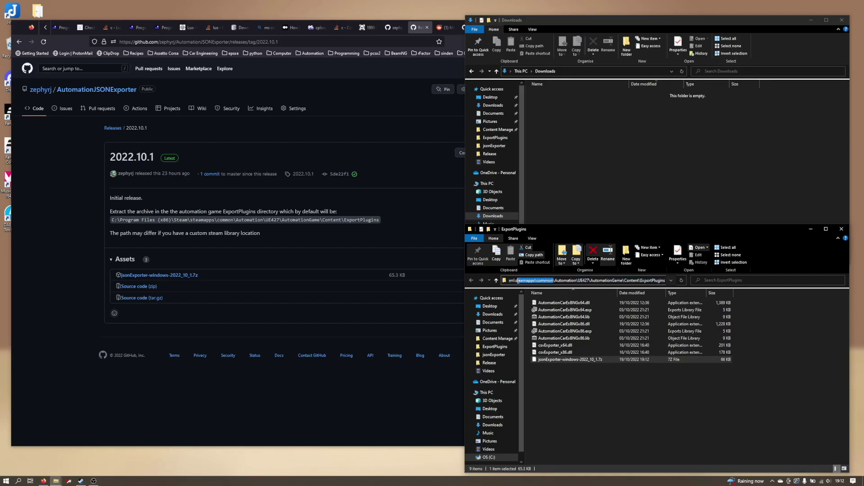
{"action": "left_click", "coordinate": [555, 280]}
{"action": "left_click_drag", "start_coordinate": [577, 280], "coordinate": [666, 280]}
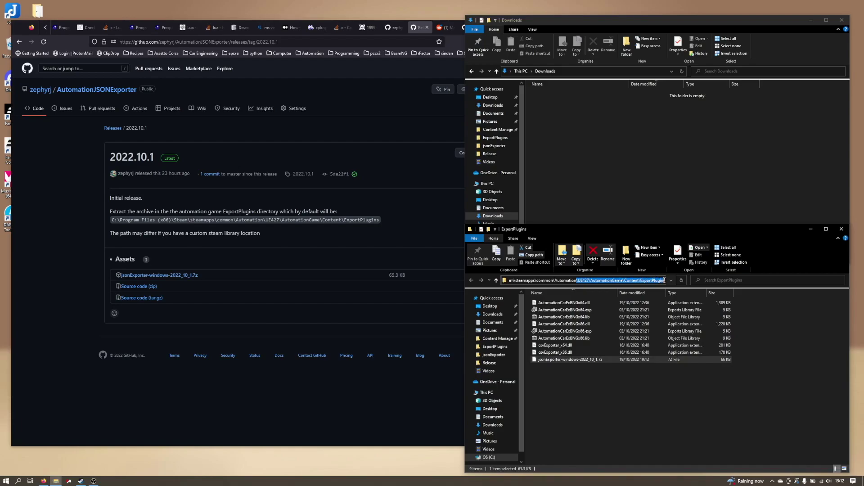
{"action": "left_click", "coordinate": [574, 430]}
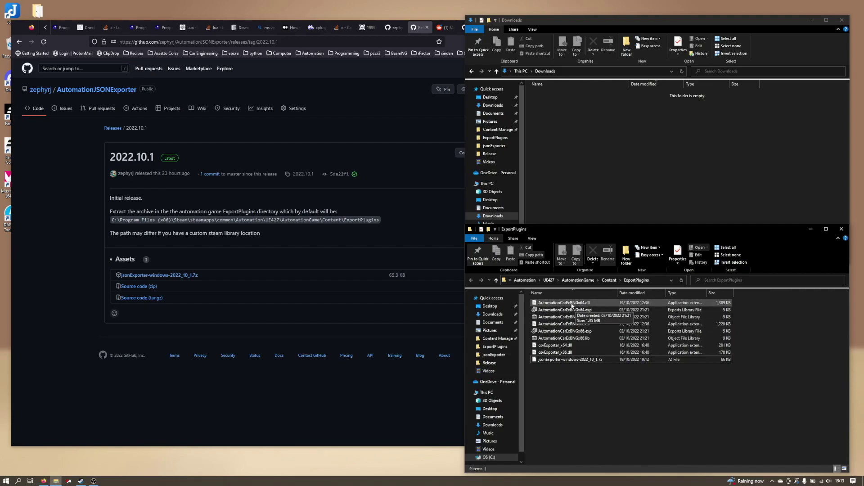
- Extract jsonExporter-windows-2022_10_1.7z with 7-Zip directly into the ExportPlugins folder
{"action": "left_click", "coordinate": [572, 360]}
{"action": "right_click", "coordinate": [578, 360]}
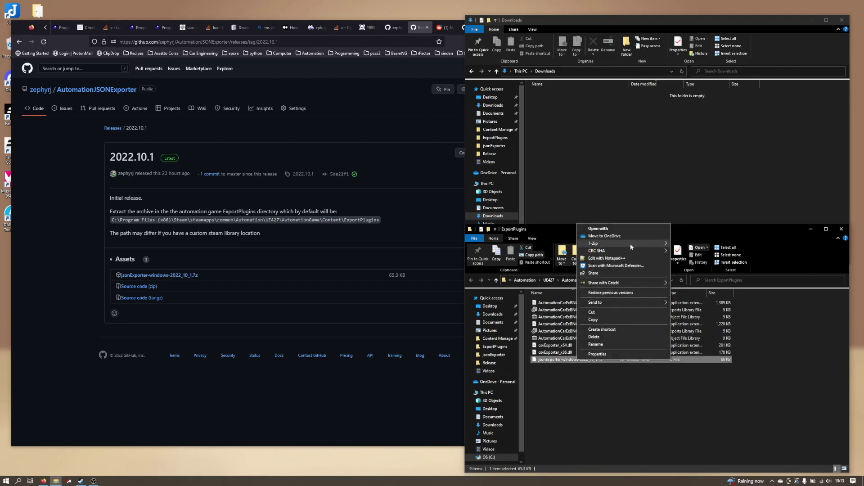
{"action": "mouse_move", "coordinate": [631, 244]}
{"action": "left_click", "coordinate": [703, 266]}
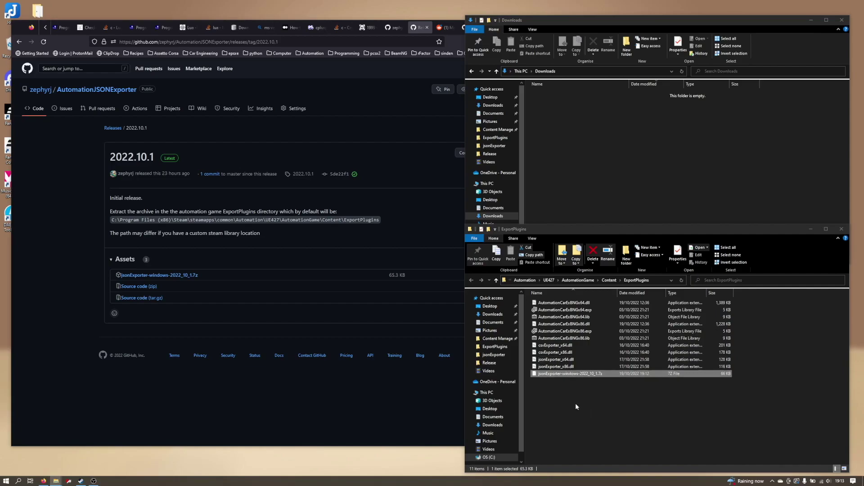
- Check the extracted jsonExporter_x64.dll and jsonExporter_x86.dll files, and delete the jsonExporter-windows-2022_10_1.7z archive
{"action": "left_click", "coordinate": [553, 361]}
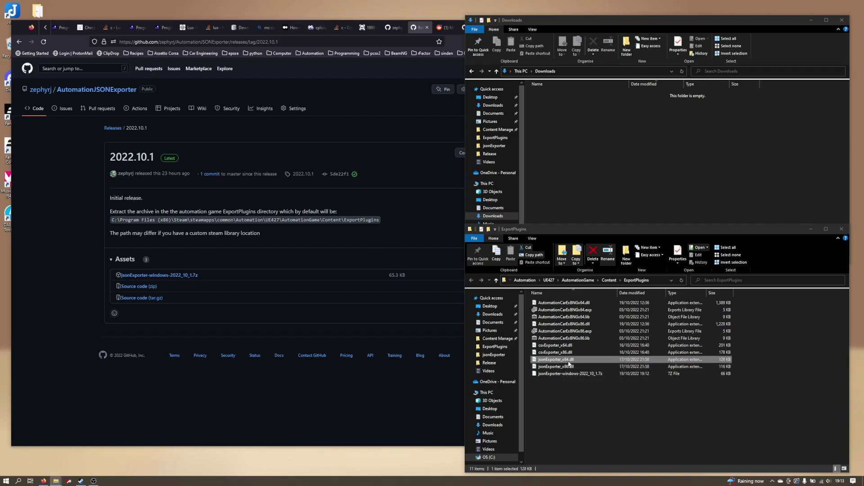
{"action": "left_click", "coordinate": [567, 366]}
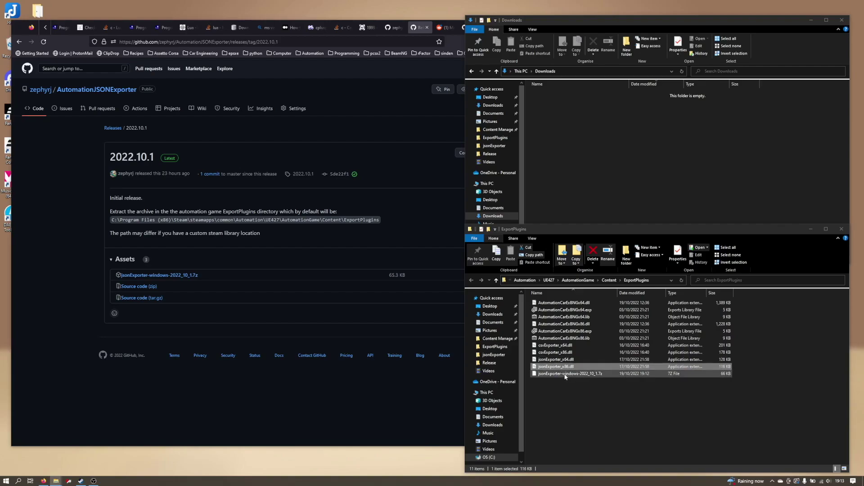
{"action": "left_click", "coordinate": [566, 374]}
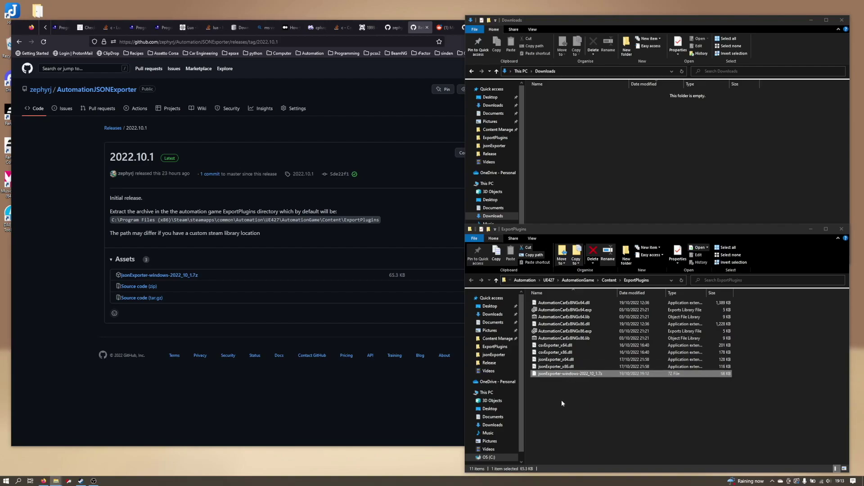
{"action": "key", "text": "Delete"}
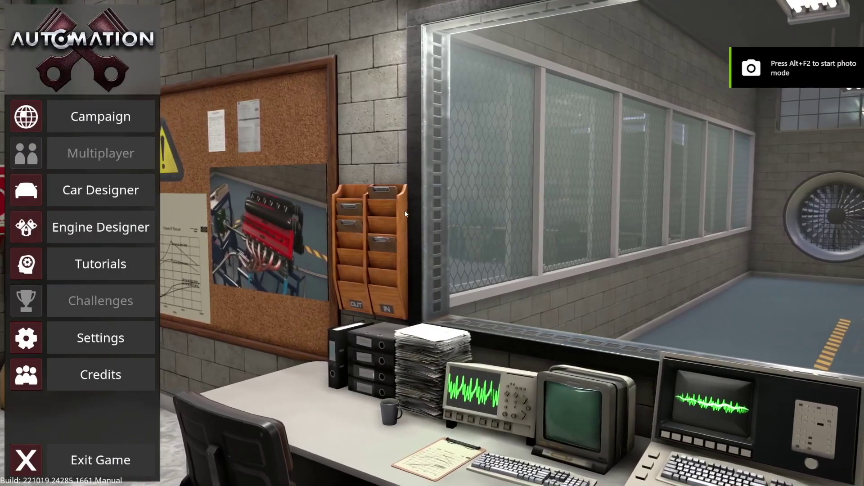
- In Automation's Car Designer, select the V8 - Stock trim and open it in the Car Exporter
{"action": "left_click", "coordinate": [104, 182]}
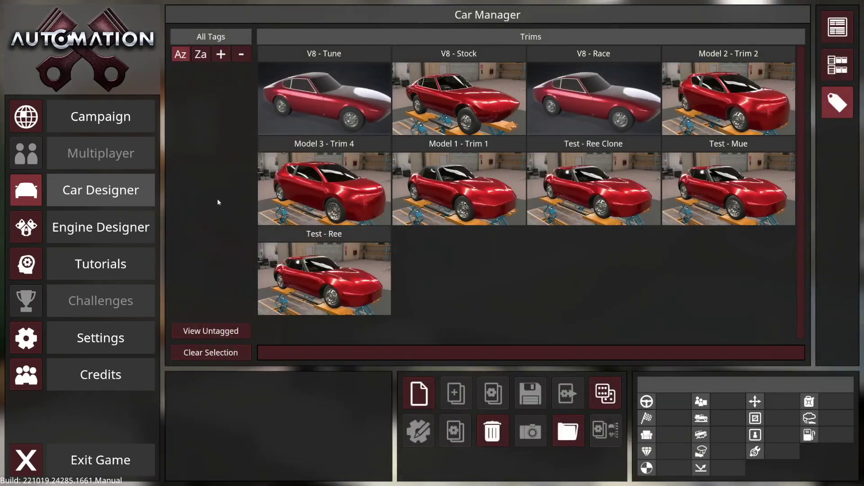
{"action": "left_click", "coordinate": [451, 94]}
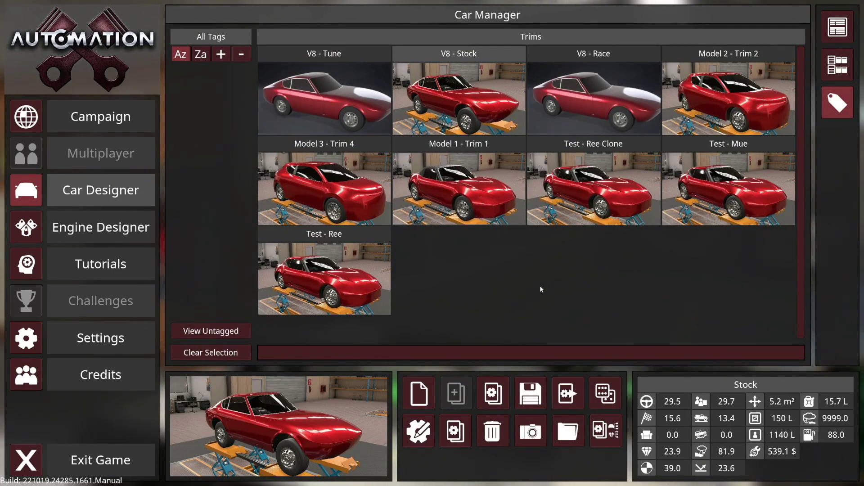
{"action": "left_click", "coordinate": [566, 395]}
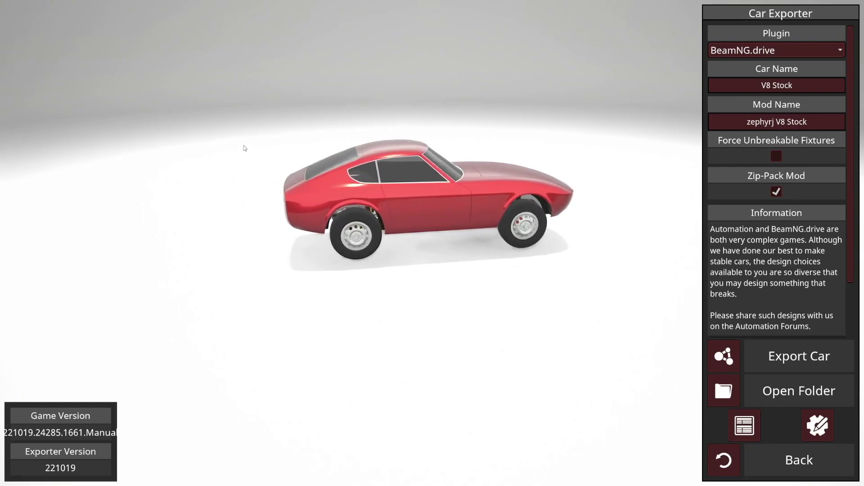
- Export the car with the jsonExporter plugin and Export Lua Metadata enabled
{"action": "left_click", "coordinate": [782, 51]}
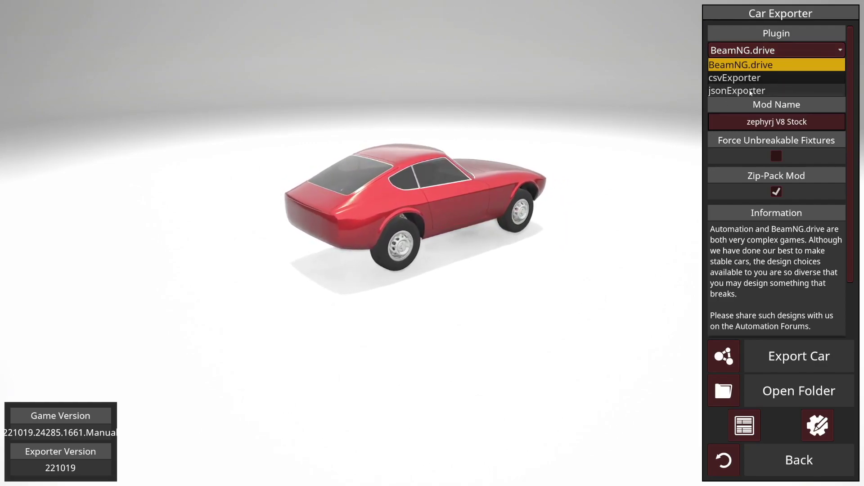
{"action": "left_click", "coordinate": [750, 91]}
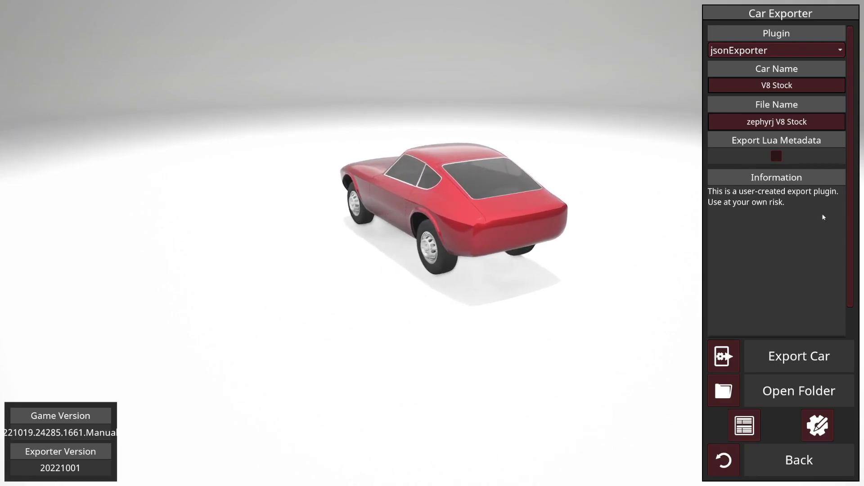
{"action": "left_click", "coordinate": [777, 158]}
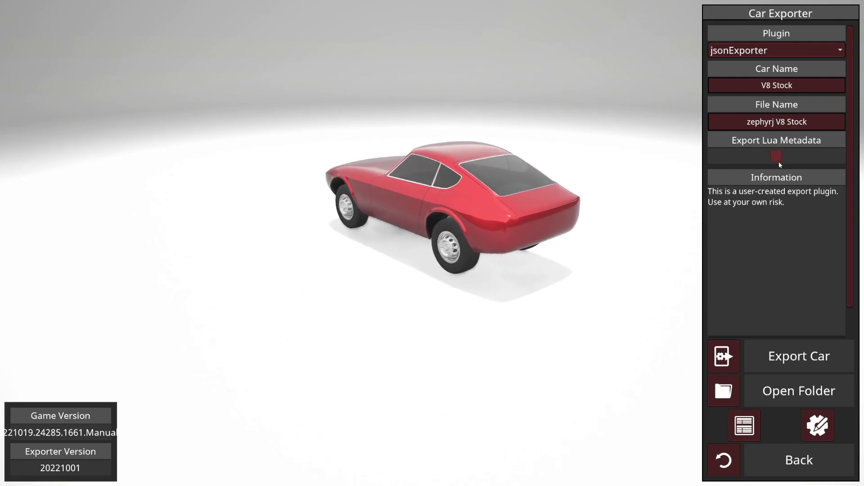
{"action": "left_click", "coordinate": [785, 358]}
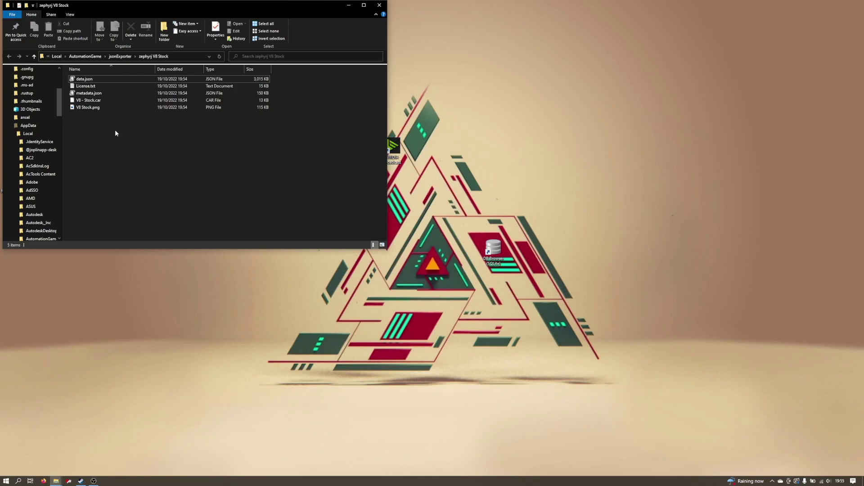
- Open the exported data.json in Notepad++ and move the editor window so more of the file fits on screen
{"action": "left_click", "coordinate": [90, 80]}
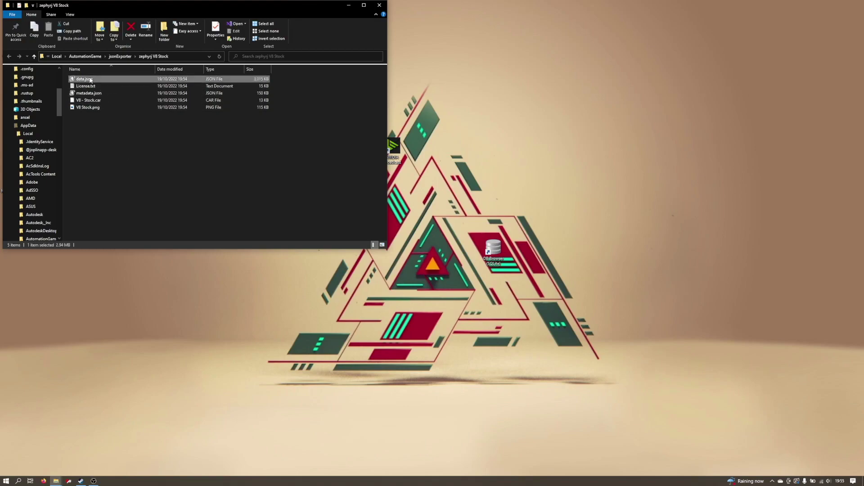
{"action": "left_click", "coordinate": [90, 94]}
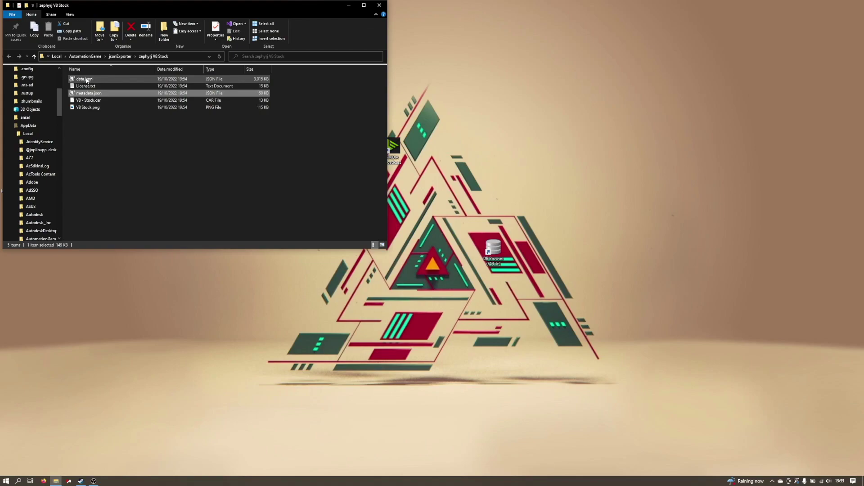
{"action": "left_click", "coordinate": [84, 80]}
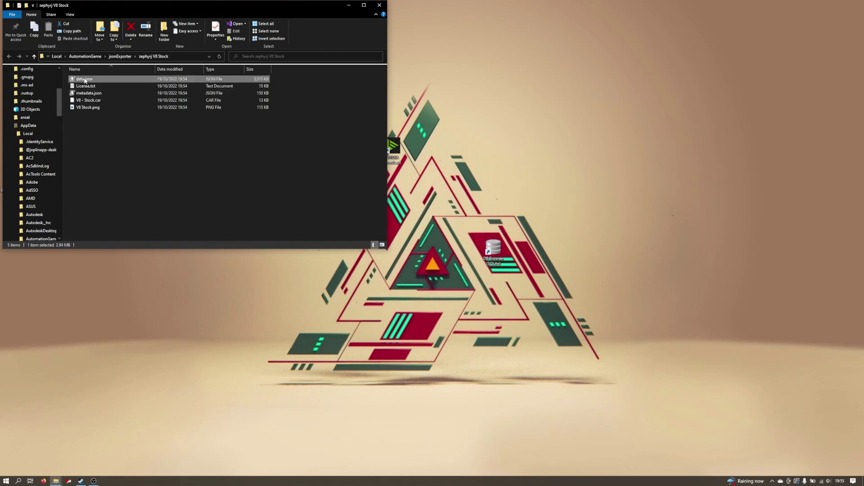
{"action": "right_click", "coordinate": [92, 81]}
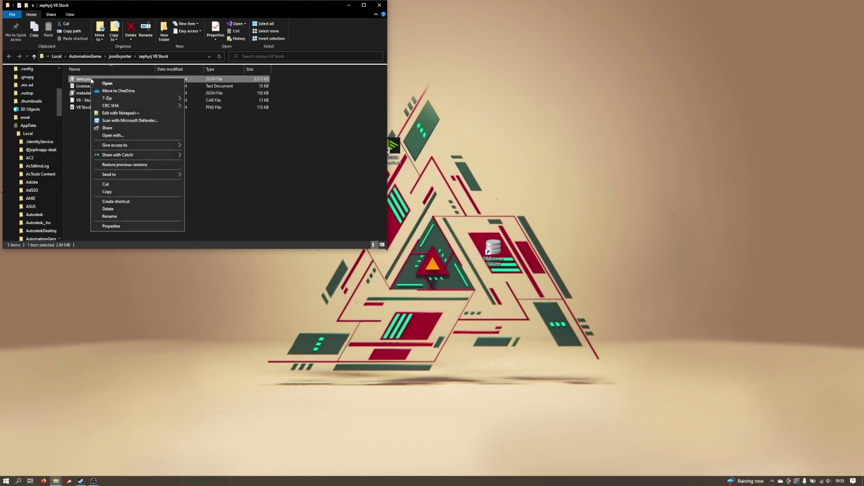
{"action": "left_click", "coordinate": [127, 113]}
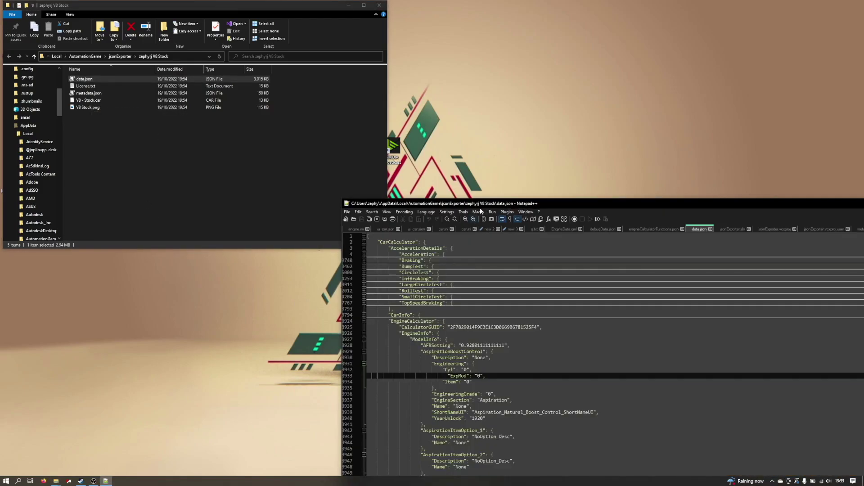
{"action": "left_click_drag", "start_coordinate": [483, 203], "coordinate": [304, 12]}
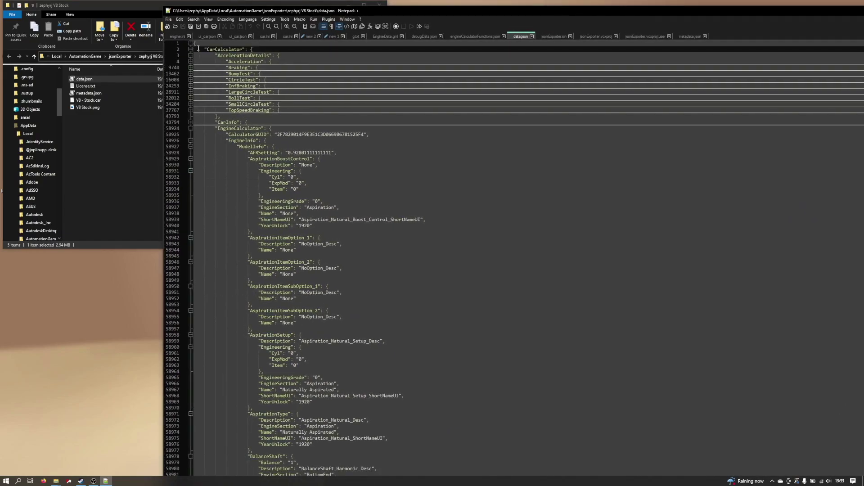
- Collapse the AccelerationDetails section of data.json, expand CarInfo and look through its contents
{"action": "left_click_drag", "start_coordinate": [198, 44], "coordinate": [254, 56]}
{"action": "left_click", "coordinate": [252, 49]}
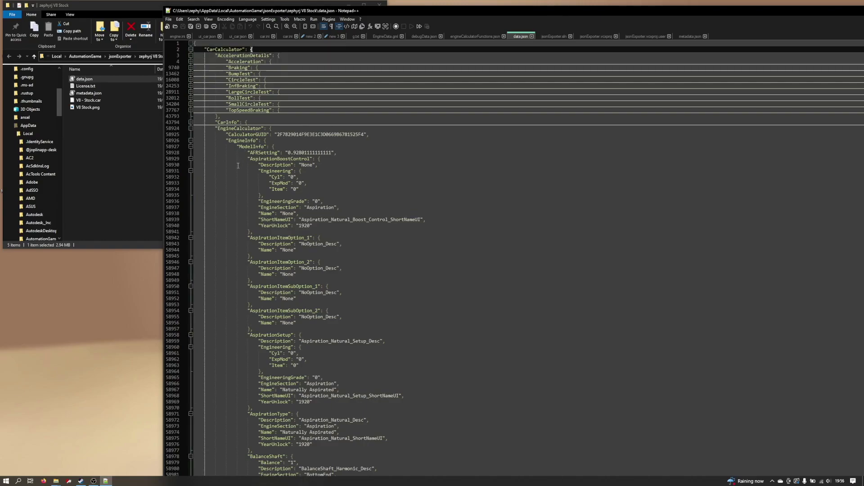
{"action": "left_click", "coordinate": [191, 56]}
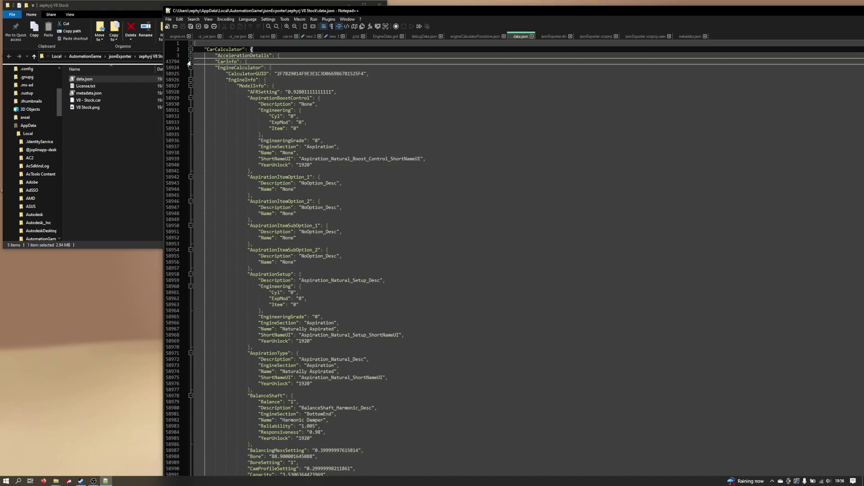
{"action": "left_click", "coordinate": [190, 62]}
{"action": "scroll", "coordinate": [316, 247], "scroll_direction": "down", "scroll_amount": 20}
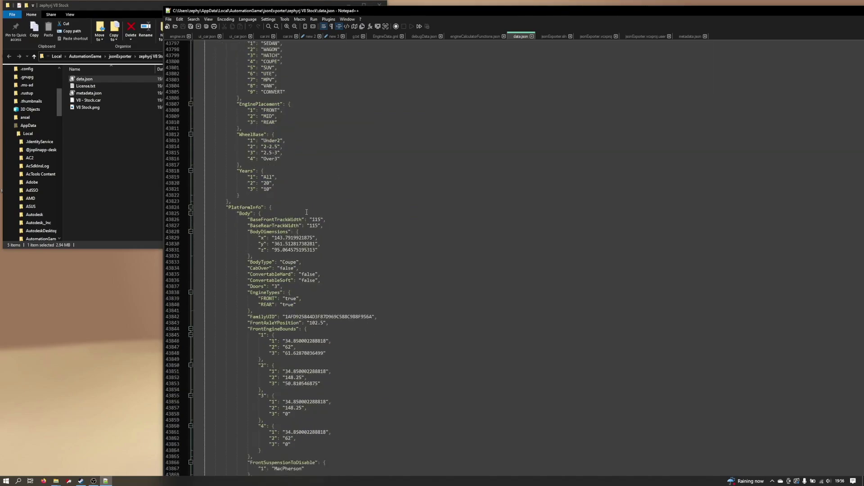
{"action": "scroll", "coordinate": [303, 264], "scroll_direction": "up", "scroll_amount": 20}
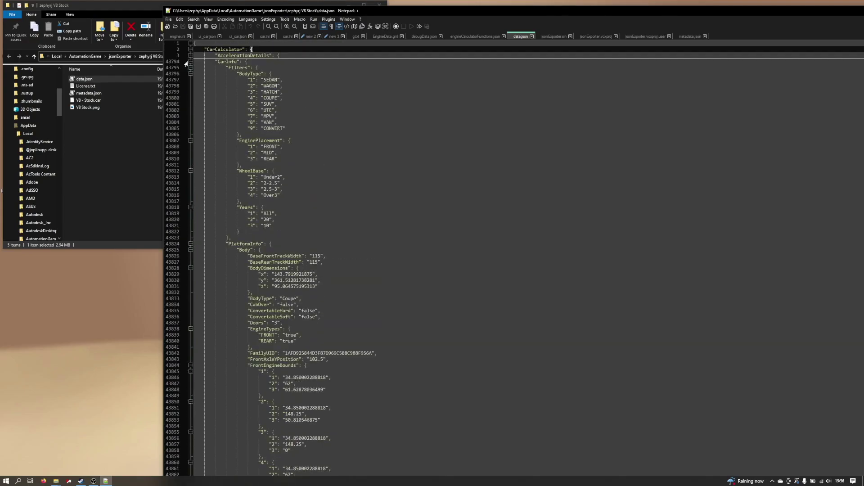
- Collapse the CarInfo section of data.json and look through the EngineCalculator model details, including the Compression entry
{"action": "left_click", "coordinate": [190, 62]}
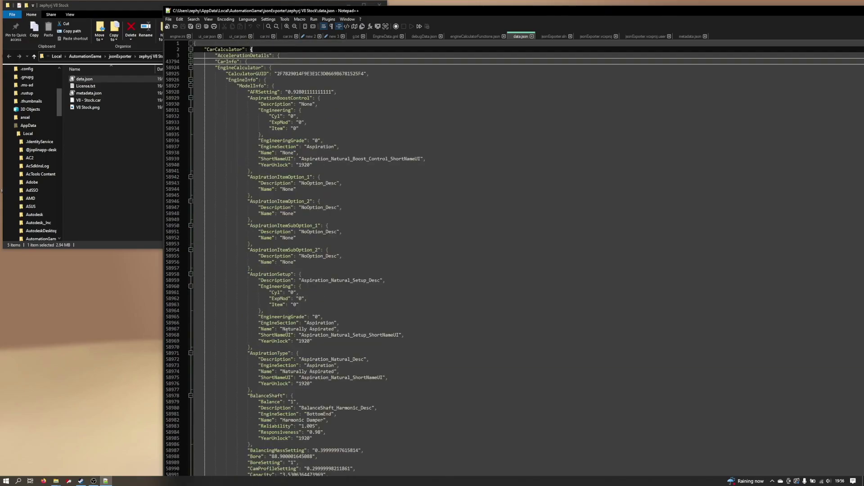
{"action": "scroll", "coordinate": [284, 347], "scroll_direction": "down", "scroll_amount": 20}
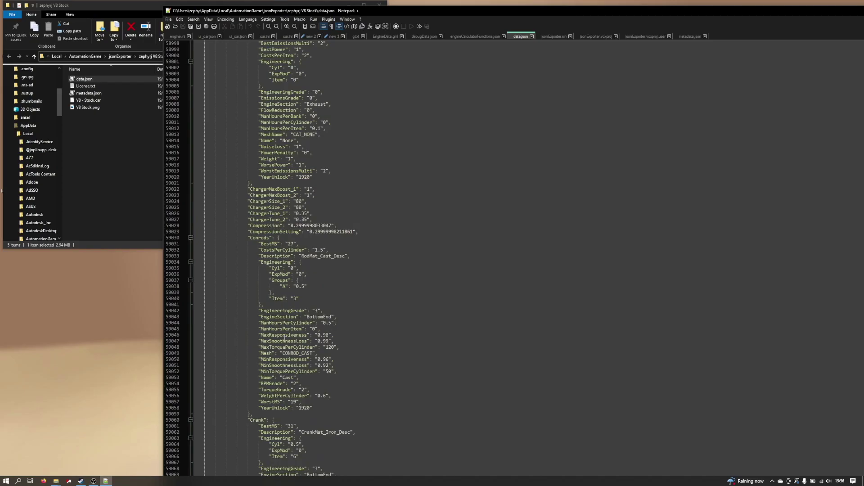
{"action": "double_click", "coordinate": [314, 225]}
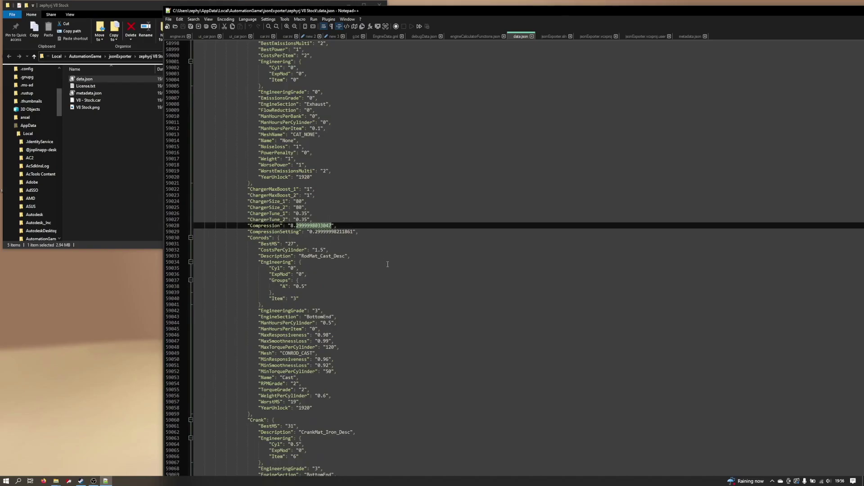
{"action": "scroll", "coordinate": [382, 268], "scroll_direction": "up", "scroll_amount": 20}
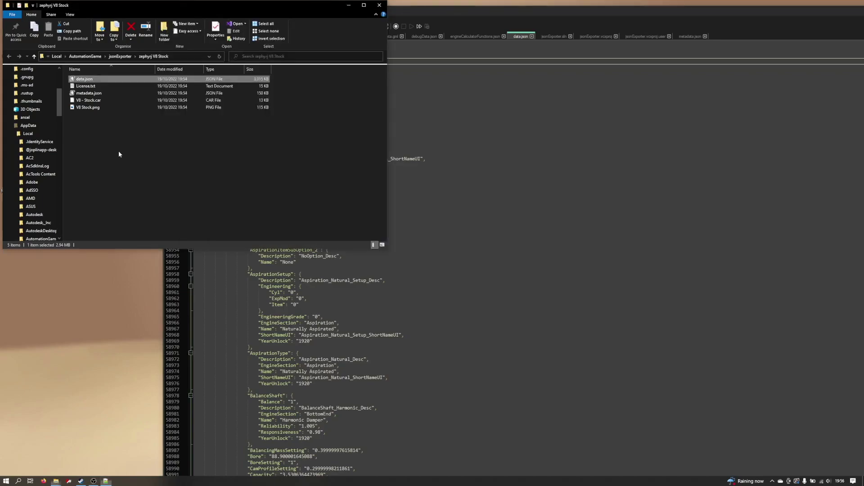
- Open the exported metadata.json from the zephyrj V8 Stock folder in Notepad++
{"action": "right_click", "coordinate": [91, 94]}
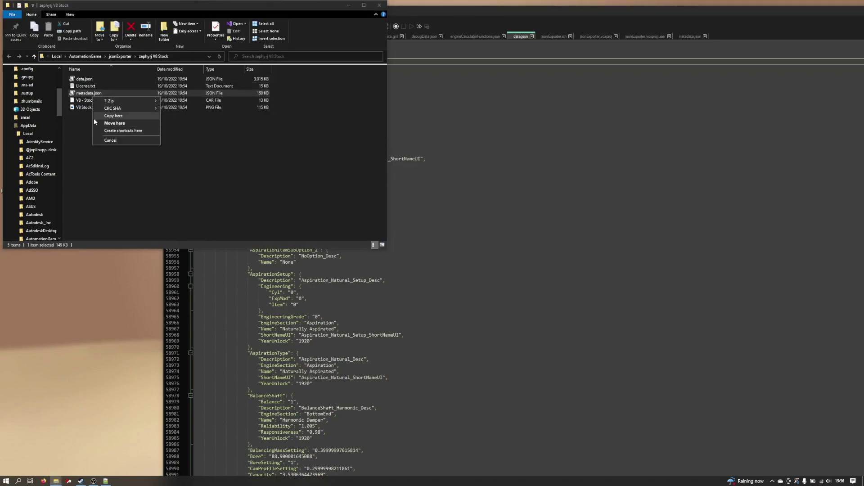
{"action": "left_click", "coordinate": [87, 157]}
{"action": "right_click", "coordinate": [83, 95]}
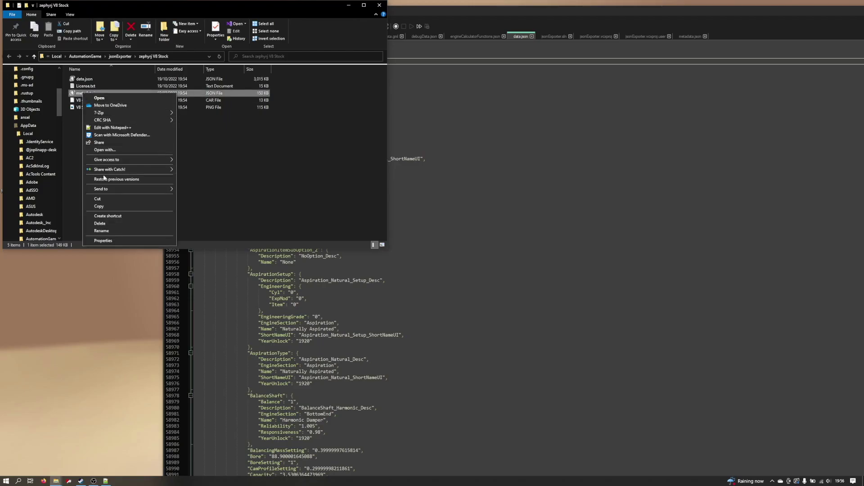
{"action": "left_click", "coordinate": [105, 127]}
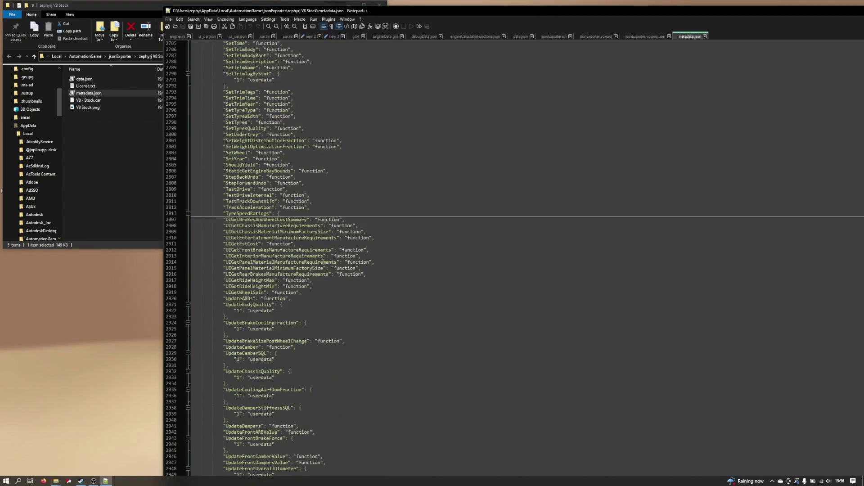
- Examine metadata.json for the function names exposed by the calculators, including the Calculate entries under the __index section
{"action": "scroll", "coordinate": [324, 262], "scroll_direction": "up", "scroll_amount": 20}
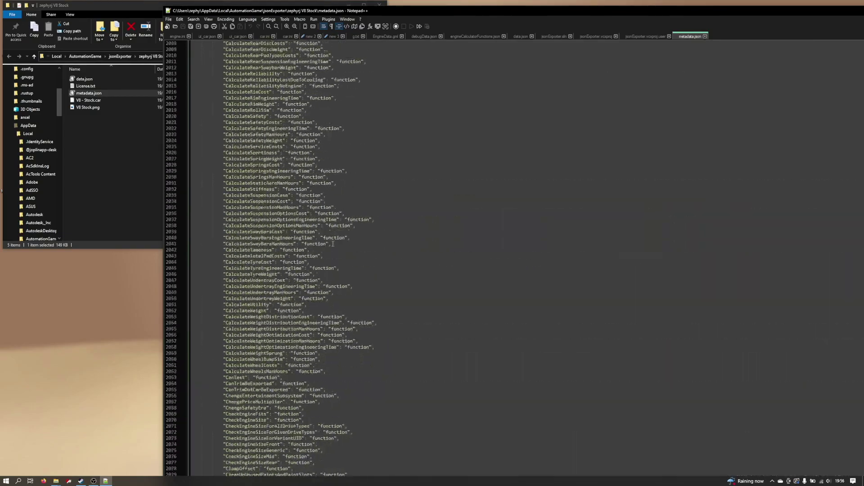
{"action": "scroll", "coordinate": [333, 244], "scroll_direction": "up", "scroll_amount": 20}
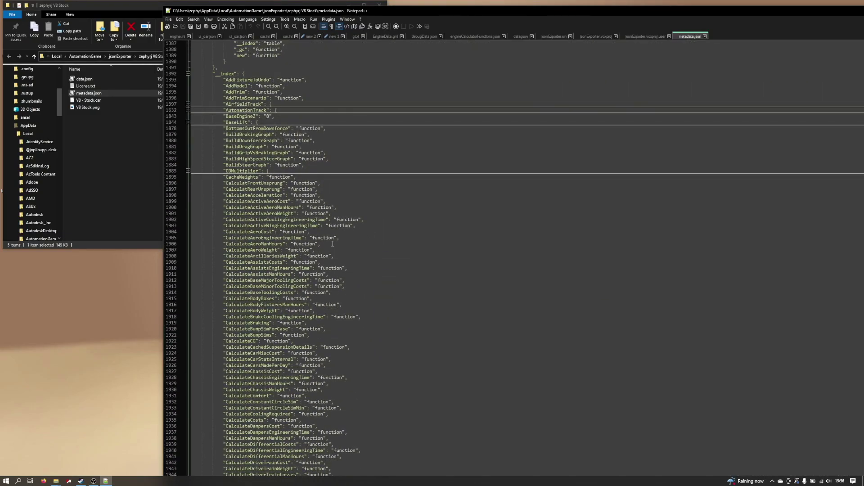
{"action": "double_click", "coordinate": [253, 189]}
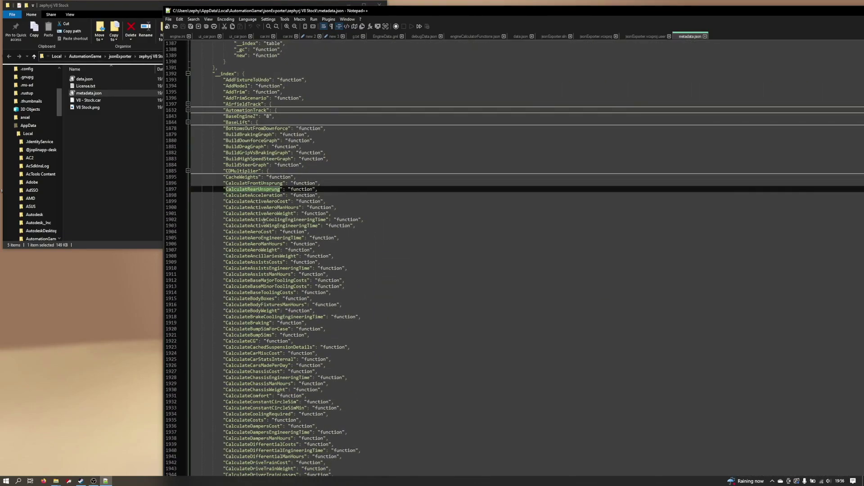
{"action": "scroll", "coordinate": [220, 274], "scroll_direction": "up", "scroll_amount": 12}
{"action": "scroll", "coordinate": [220, 274], "scroll_direction": "up", "scroll_amount": 20}
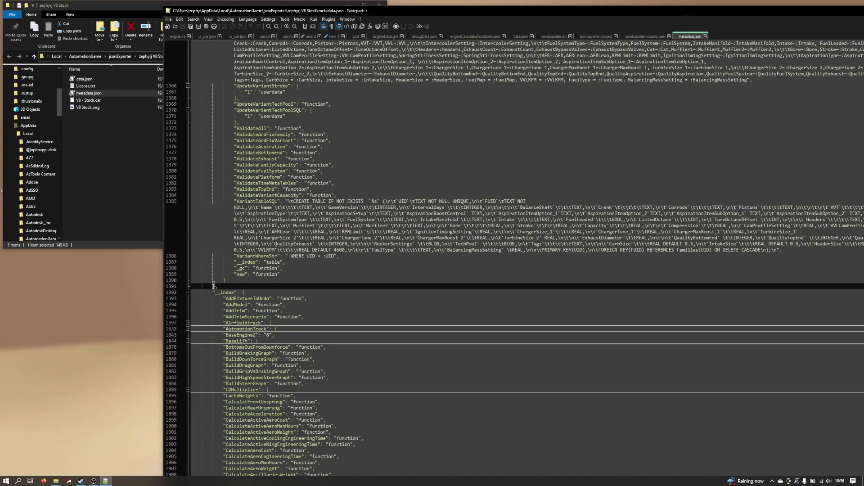
{"action": "scroll", "coordinate": [221, 278], "scroll_direction": "down", "scroll_amount": 20}
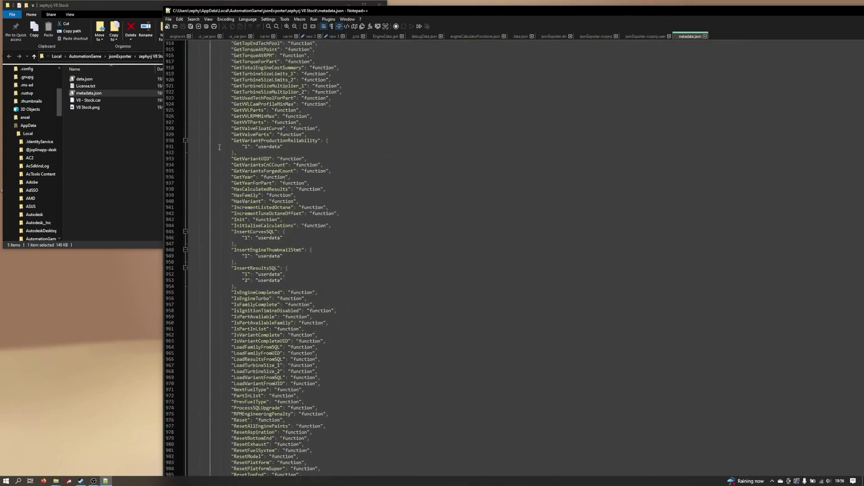
{"action": "scroll", "coordinate": [216, 166], "scroll_direction": "down", "scroll_amount": 20}
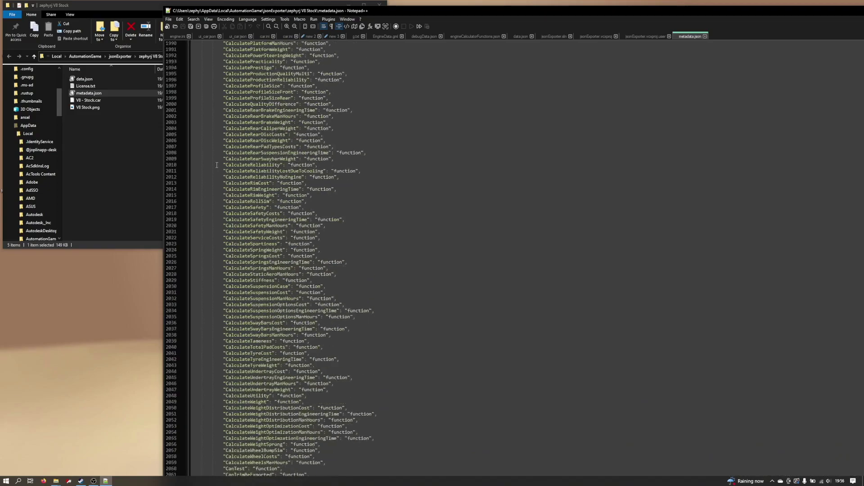
{"action": "scroll", "coordinate": [222, 174], "scroll_direction": "down", "scroll_amount": 2}
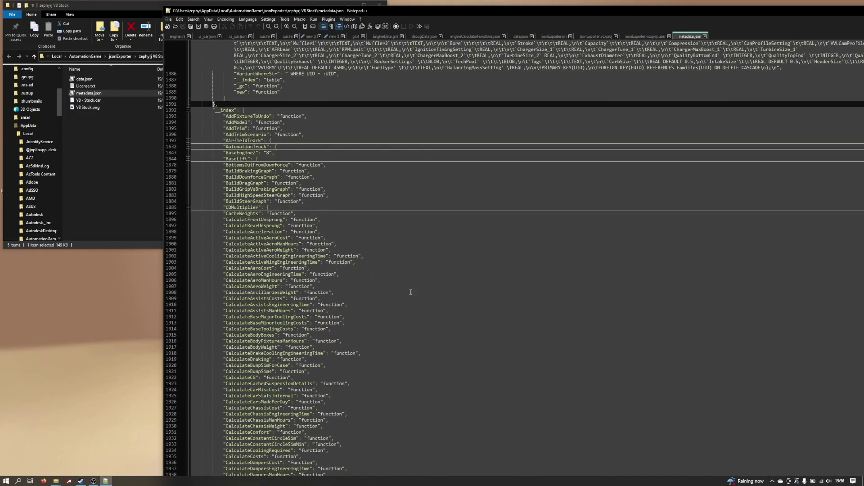